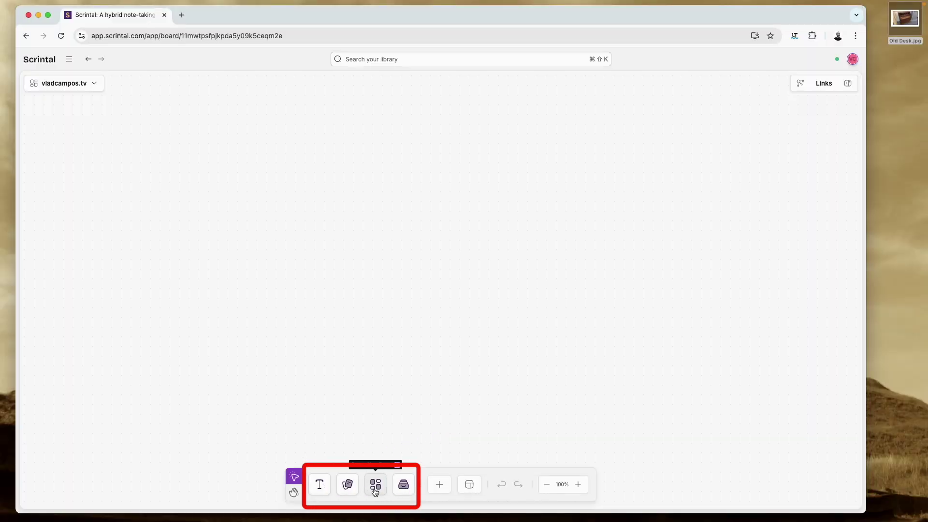
- Choose the Image block type from All blocks, then cancel placing it
click(440, 484)
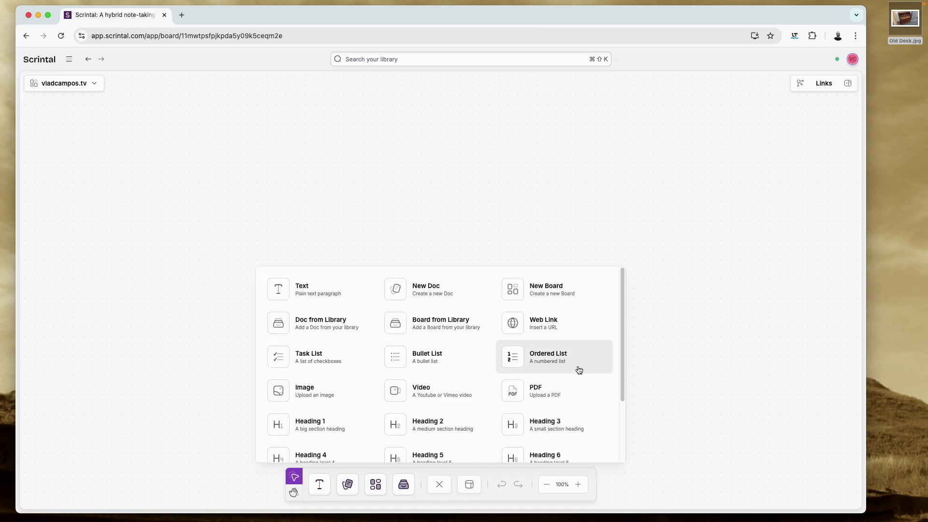
scroll(623, 284, down, 1)
mouse_move(623, 283)
mouse_down()
mouse_move(615, 341)
mouse_move(629, 279)
mouse_up()
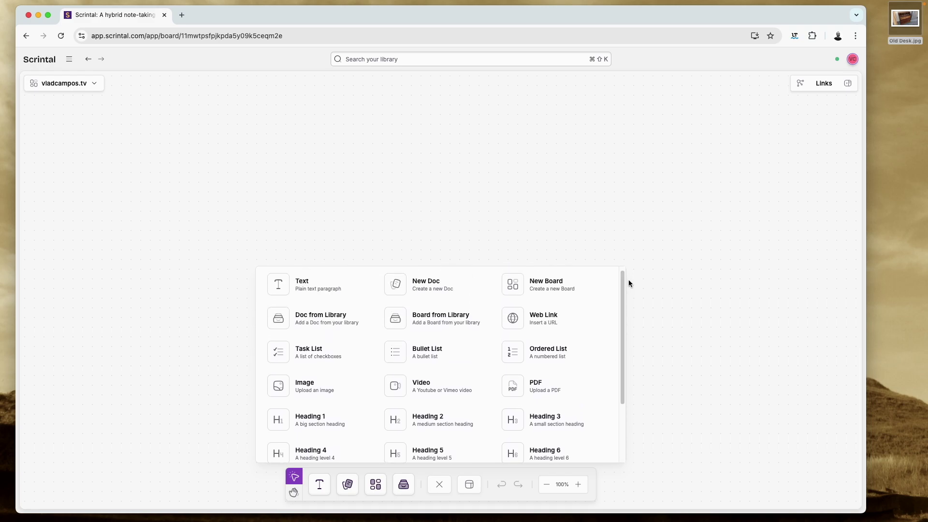
click(331, 388)
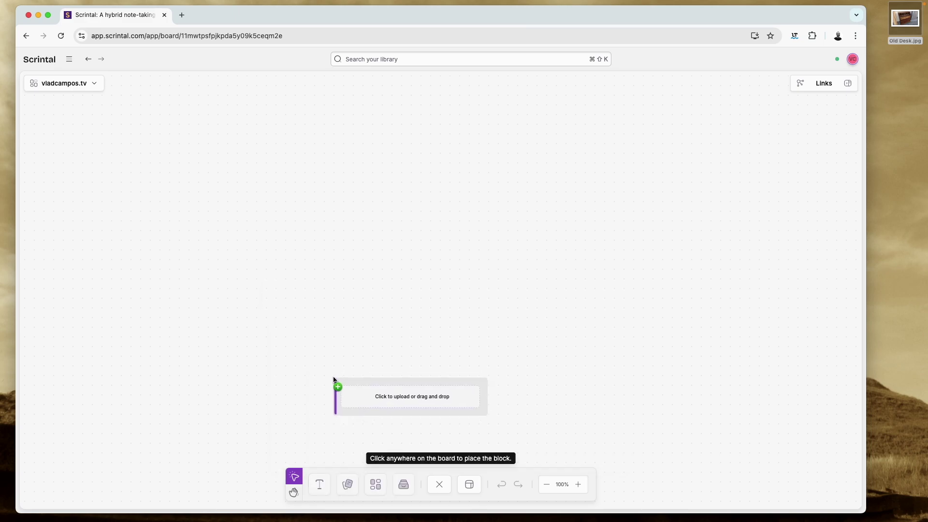
key(Escape)
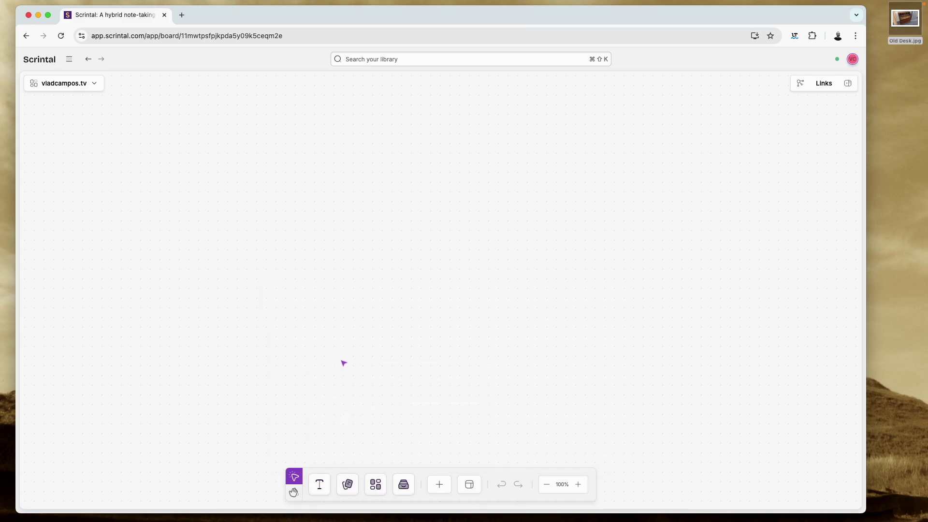
- Drop Old Desk.jpg onto the board, enlarge it and move it toward the upper left
drag(900, 26, 284, 201)
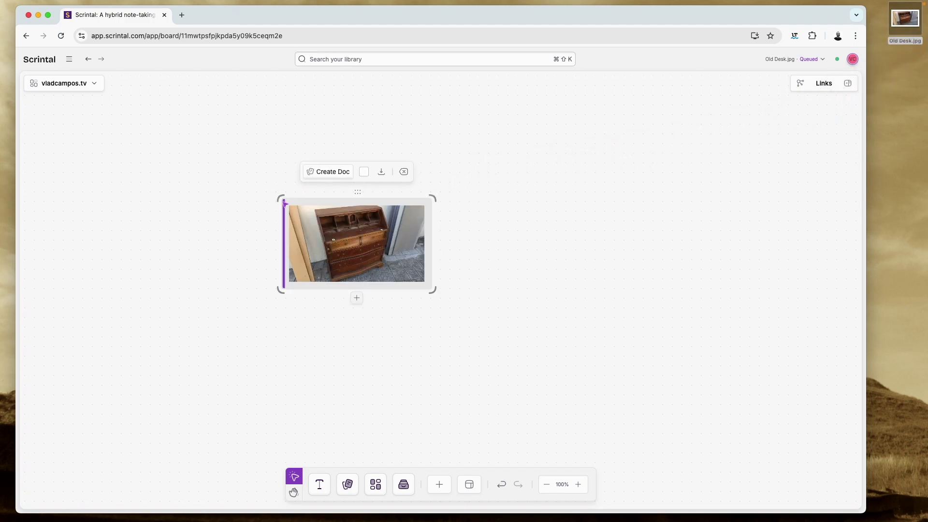
drag(429, 291, 464, 343)
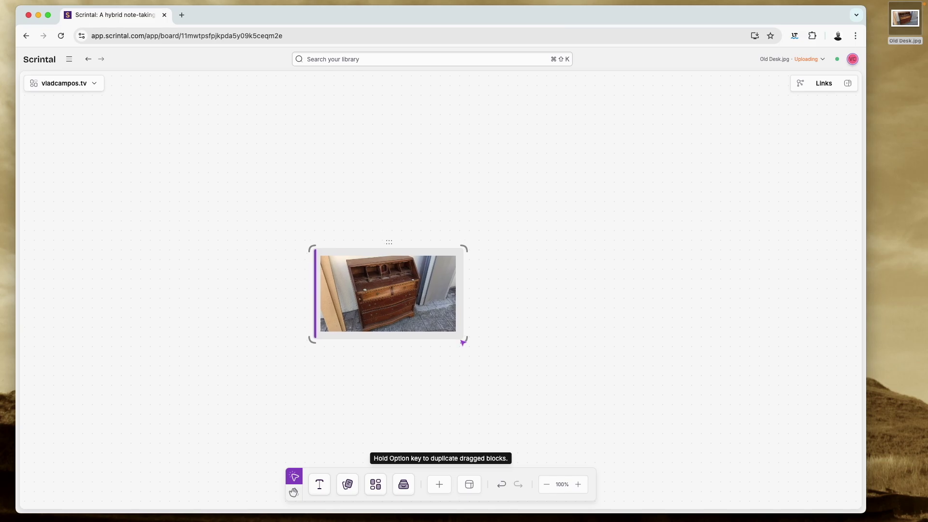
drag(464, 246, 549, 182)
click(453, 200)
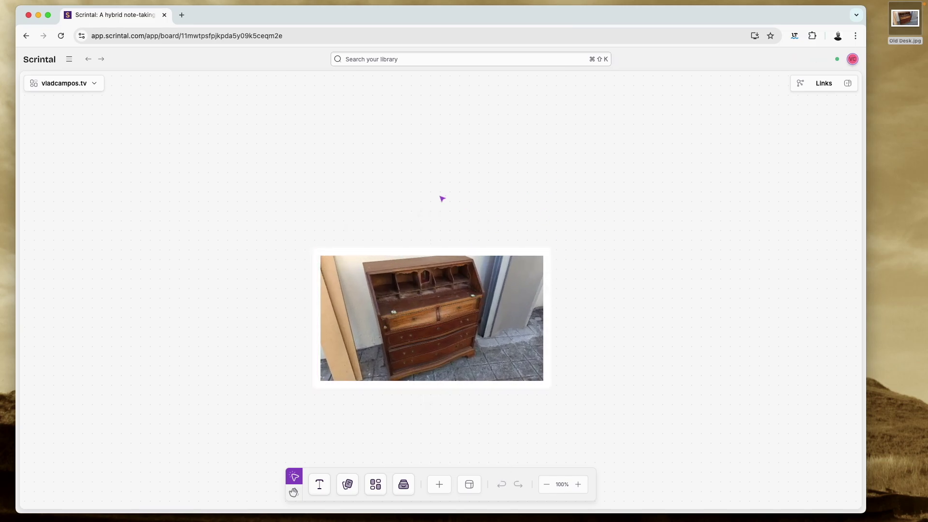
click(48, 15)
drag(375, 242, 200, 151)
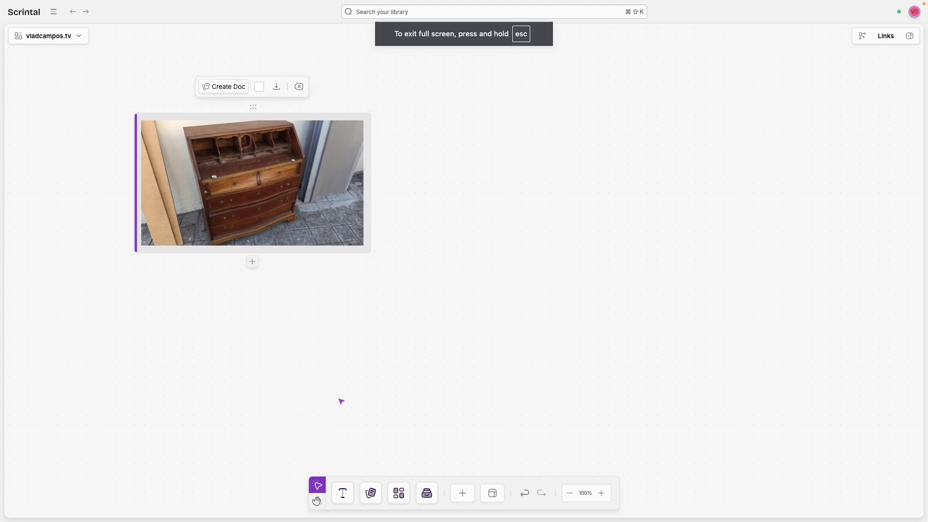
key(Escape)
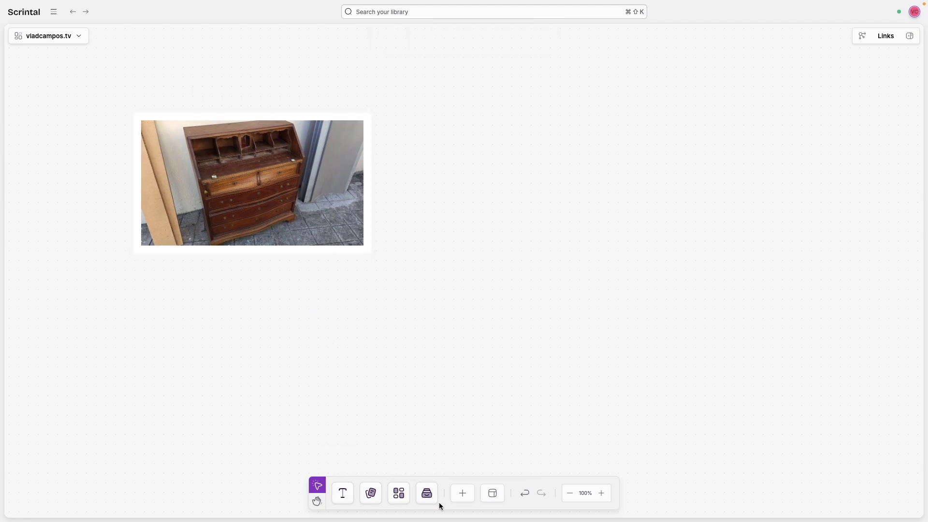
- Add a text block reading 'New Text' to the right of the desk photo
click(461, 497)
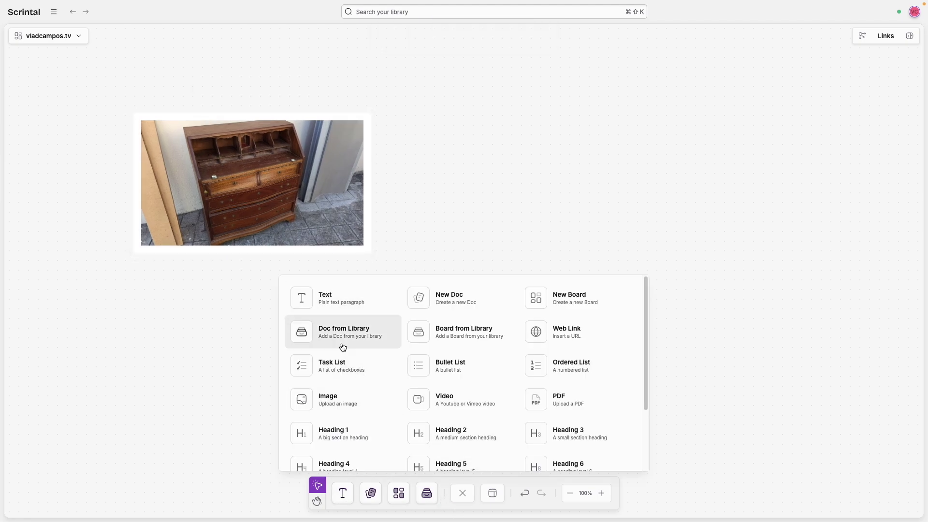
click(344, 494)
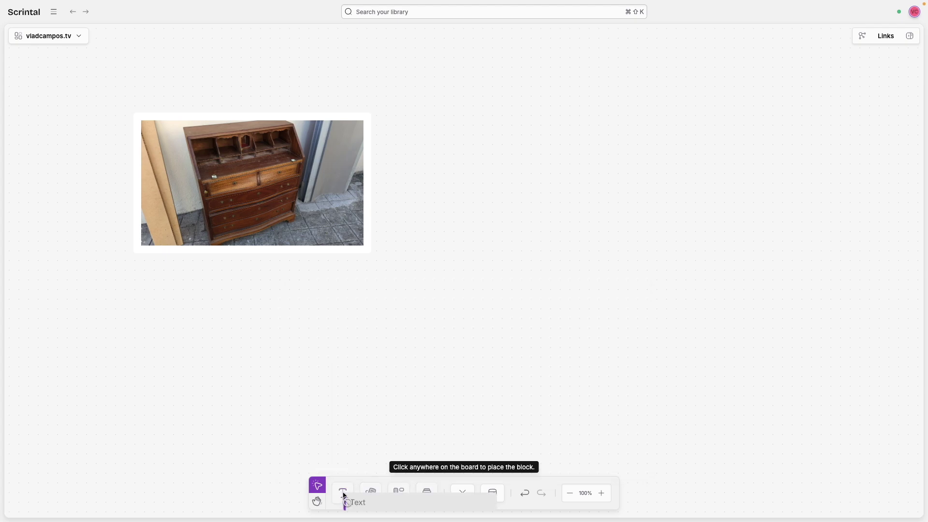
click(527, 203)
text(New Text)
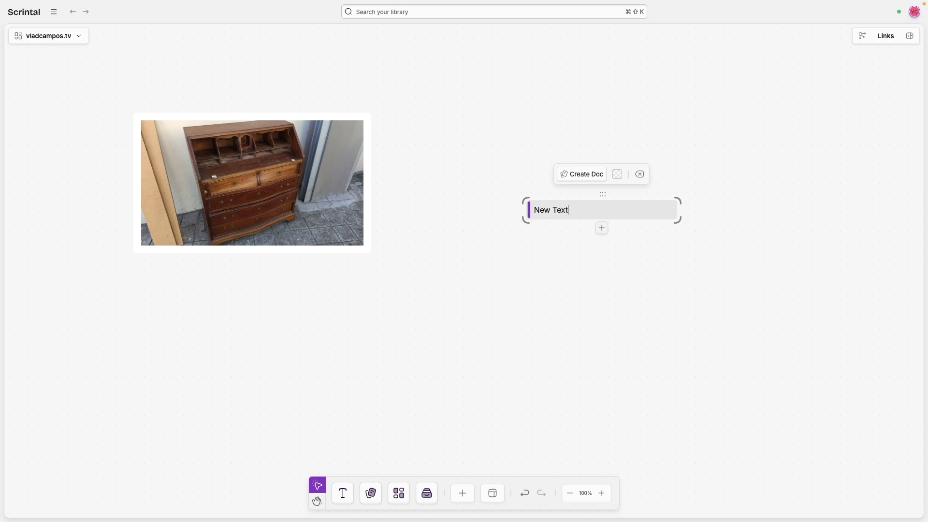
click(506, 254)
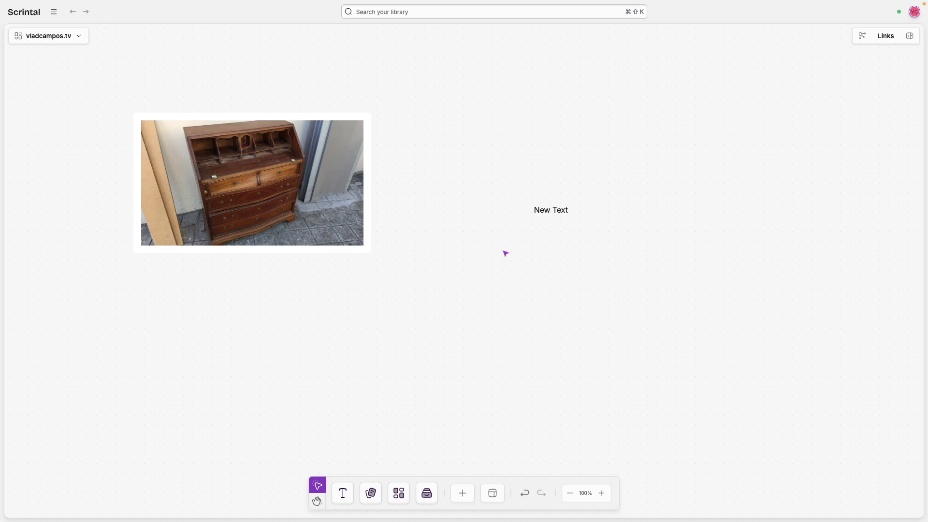
- Add a text block 'I had one just like this when I was a kid.' and group it under New Text
click(343, 493)
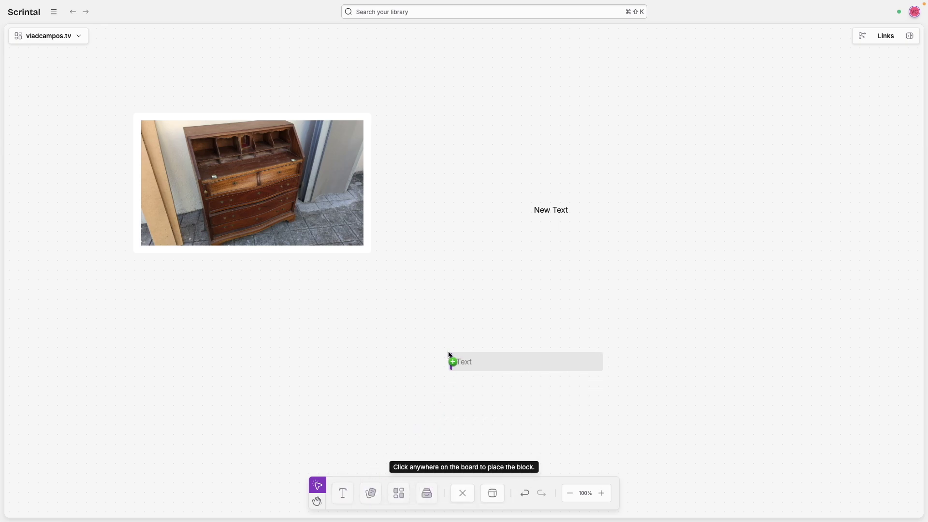
click(458, 358)
text(I h)
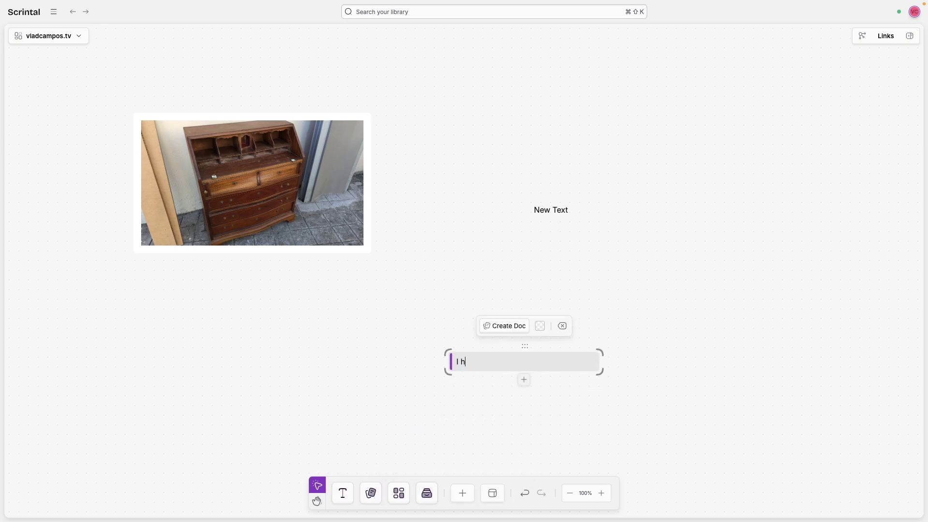
text(ad one just like this when I was a kid.)
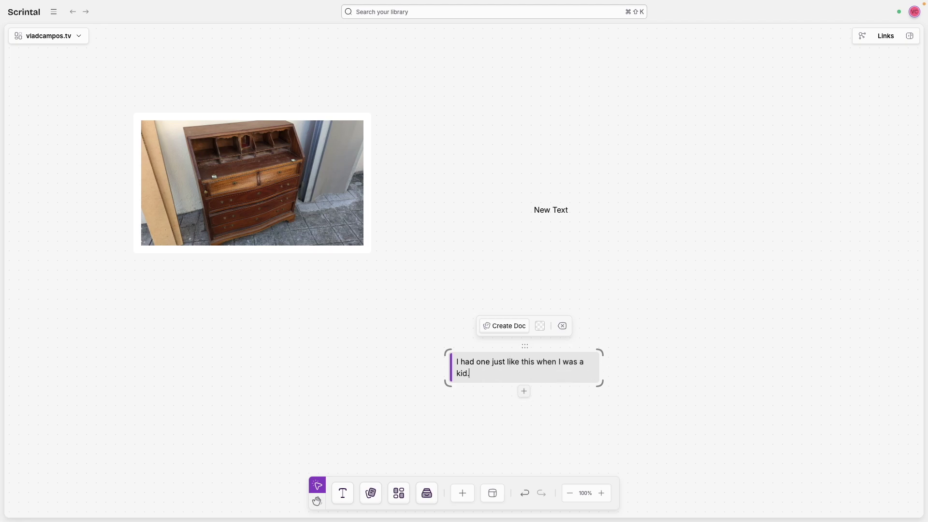
click(654, 382)
drag(433, 344, 550, 394)
drag(525, 358, 602, 224)
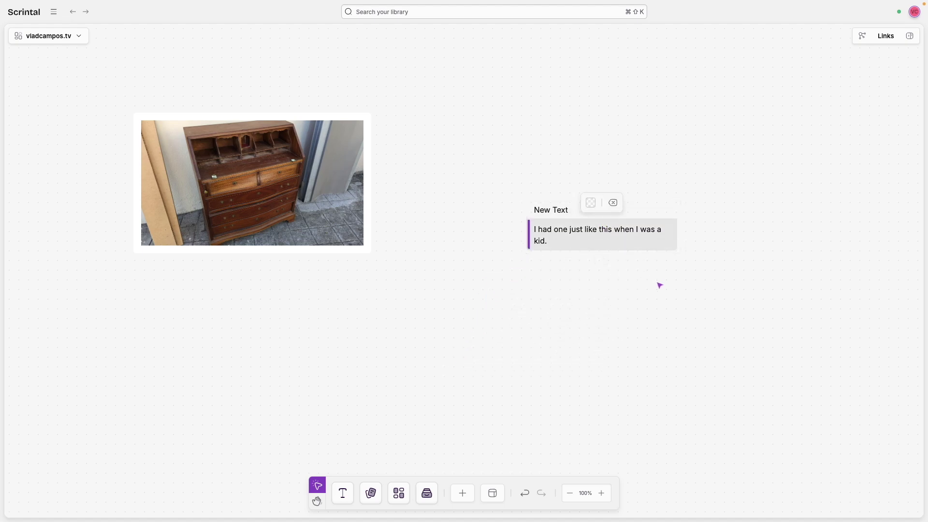
- Reorder the group: sentence first, then the desk photo, then New Text
click(536, 208)
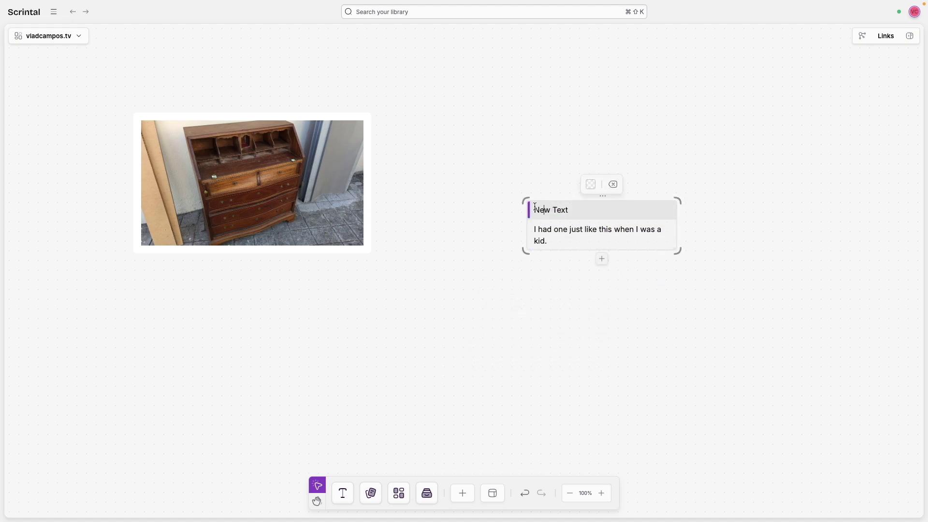
drag(533, 211, 528, 254)
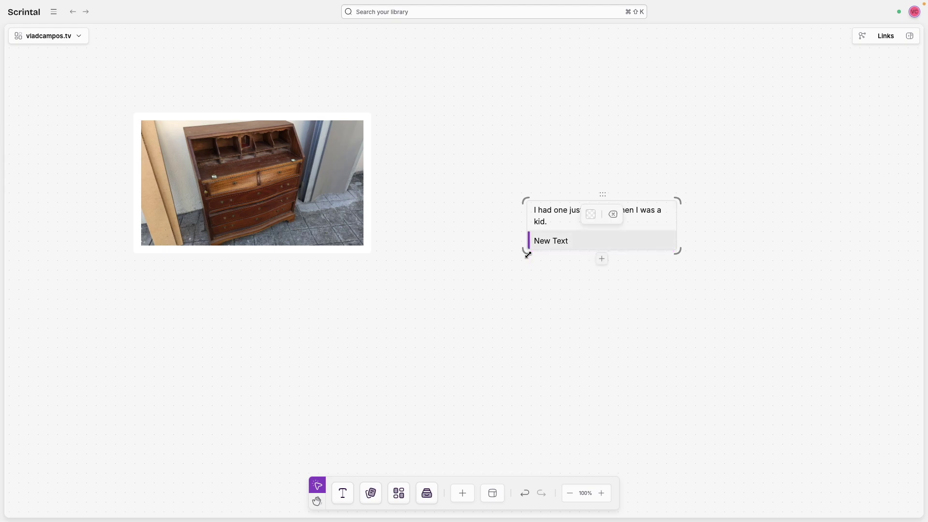
drag(241, 161, 617, 239)
click(690, 166)
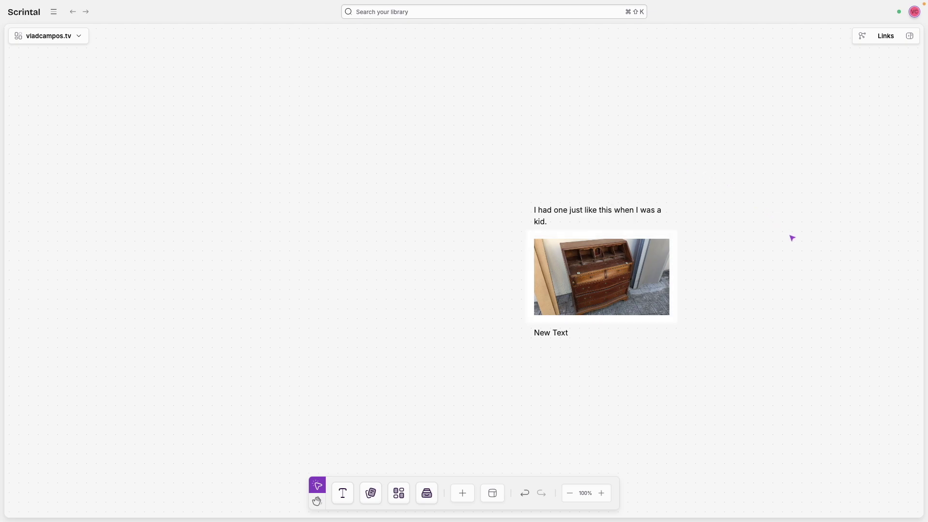
- Turn the selected group into a doc titled 'My Desk' and move it upper left
drag(520, 179, 698, 379)
click(584, 174)
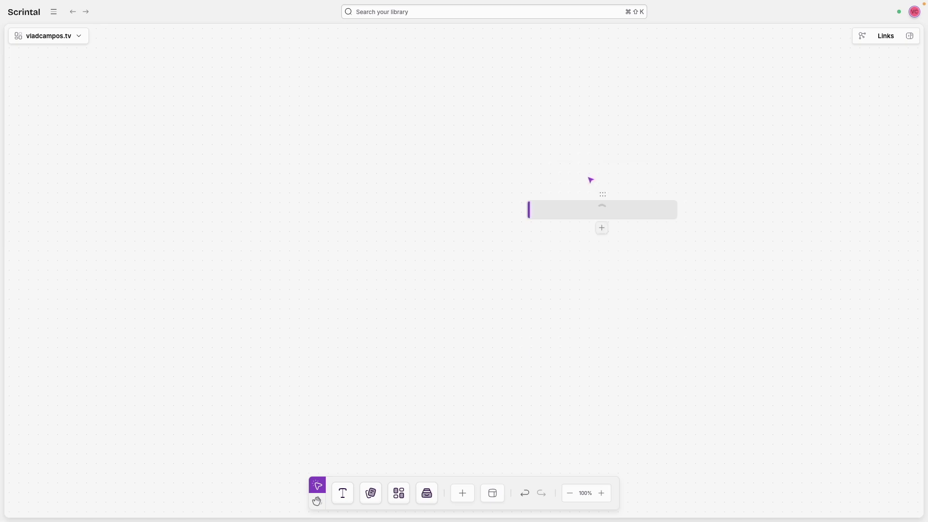
click(565, 235)
text(My Desk)
click(447, 282)
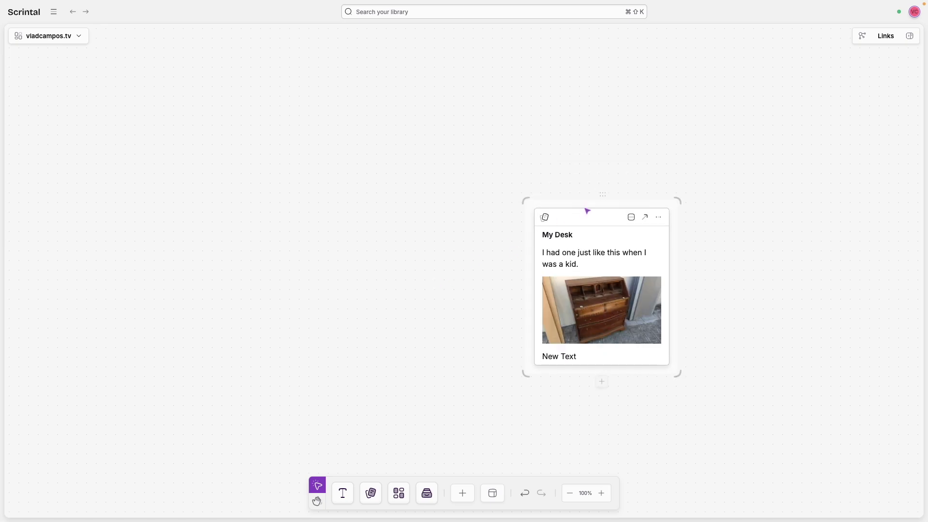
drag(604, 198, 331, 85)
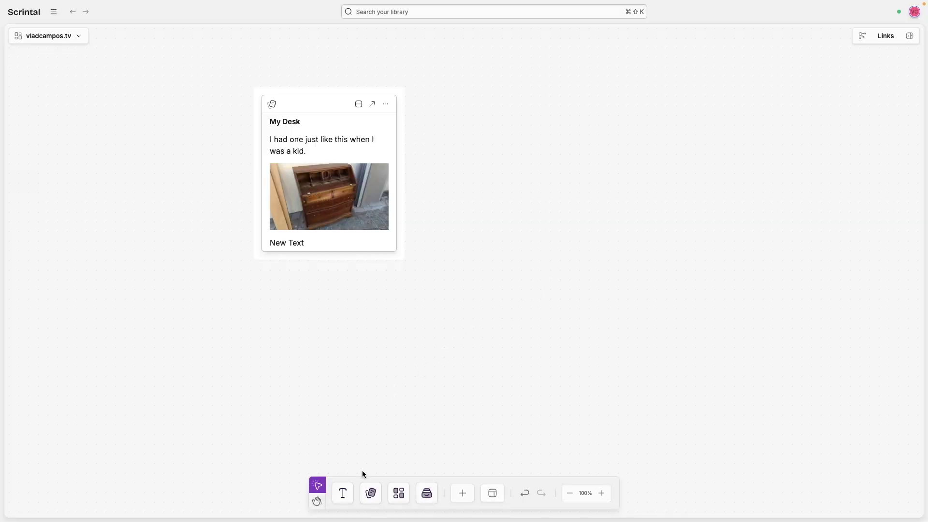
- Place a new doc right of My Desk and title it 'New Scrintal'
click(370, 493)
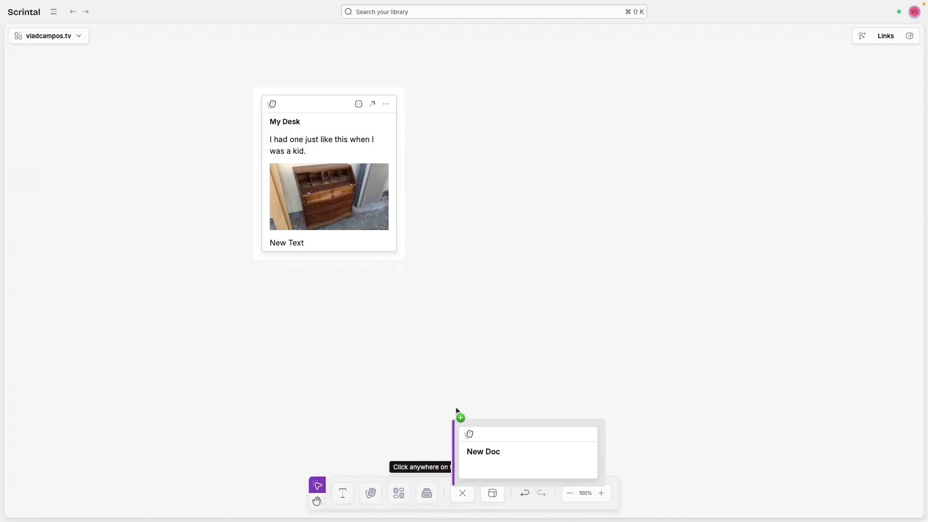
click(489, 180)
click(525, 220)
text(New Scrintal)
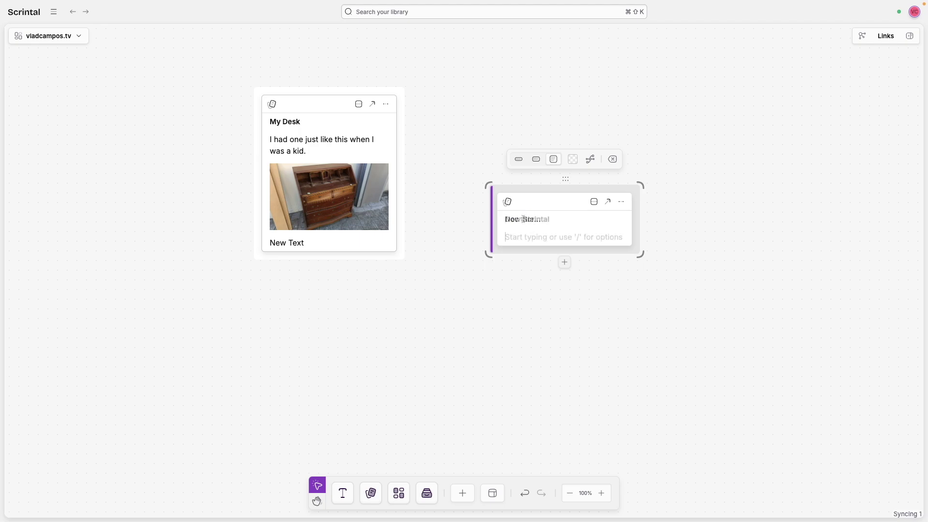
click(546, 298)
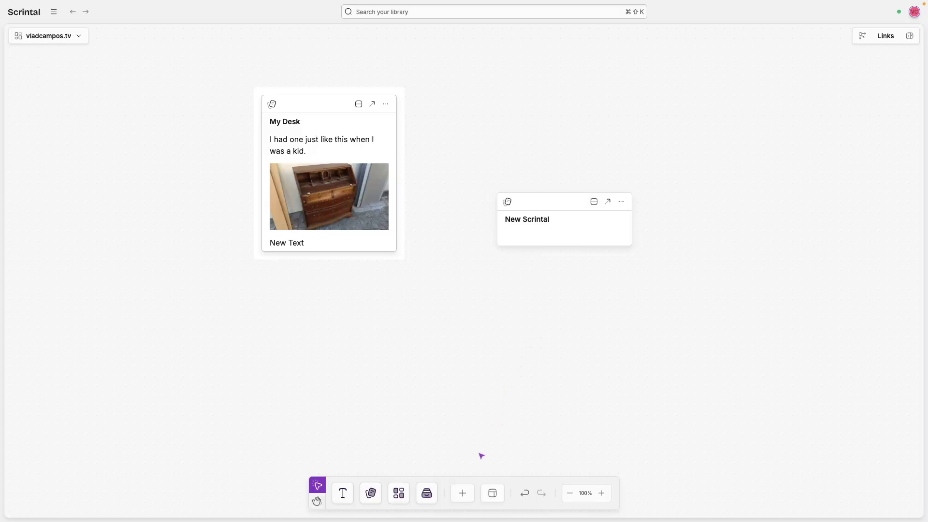
- Place a Task List block below New Scrintal with the item 'What is a block?'
click(462, 495)
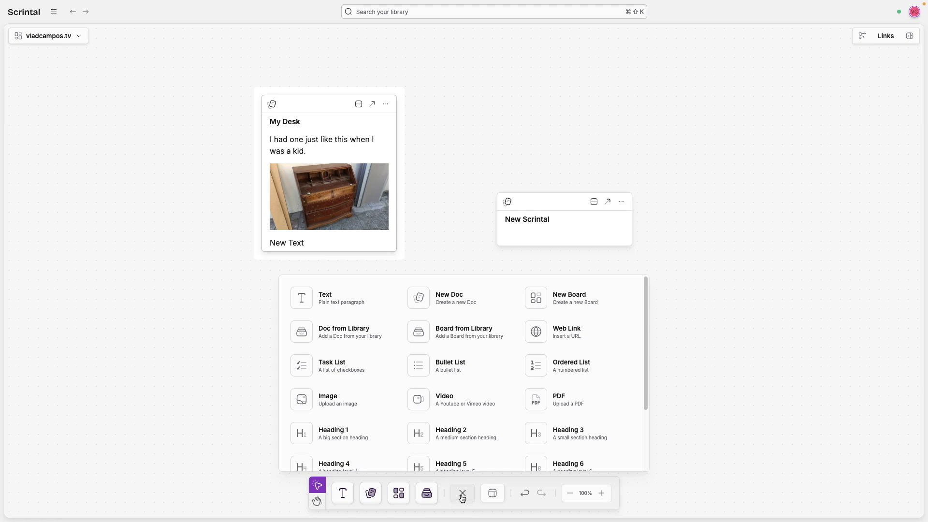
scroll(482, 420, down, 1)
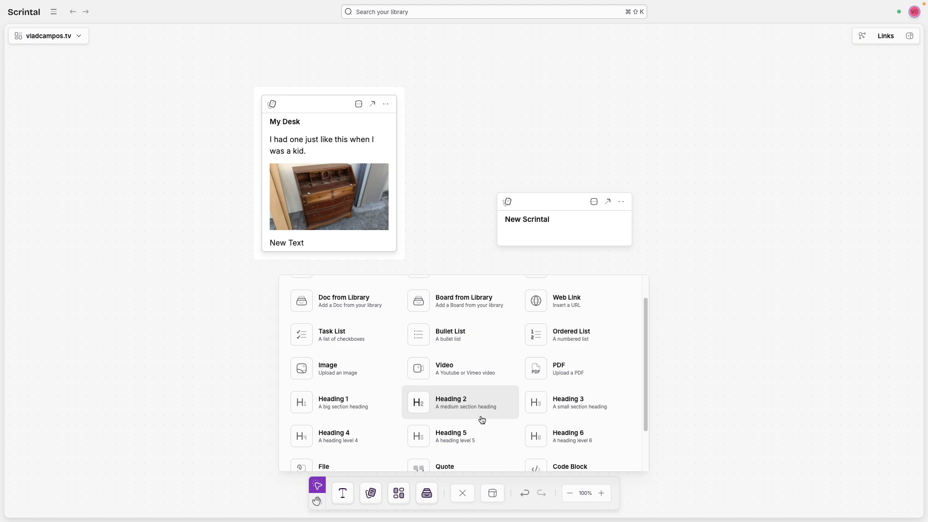
click(348, 340)
click(499, 344)
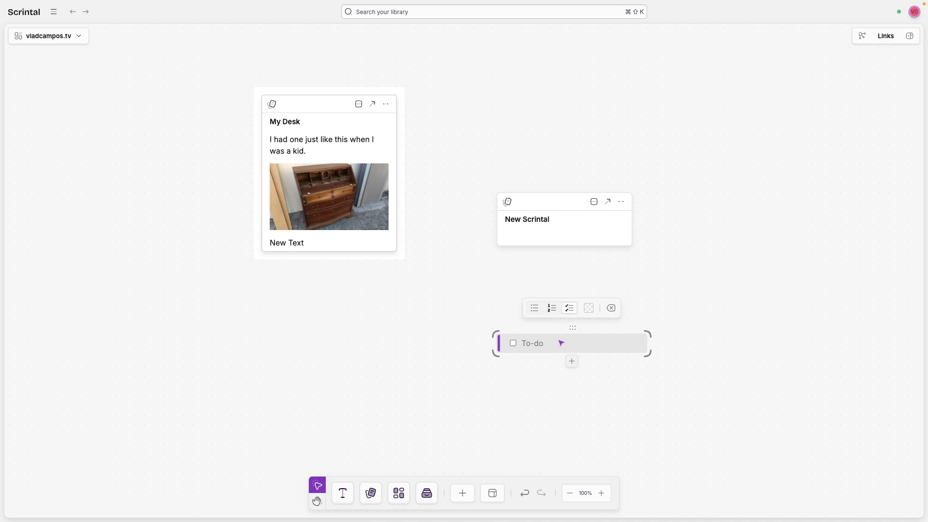
text(What is a block?)
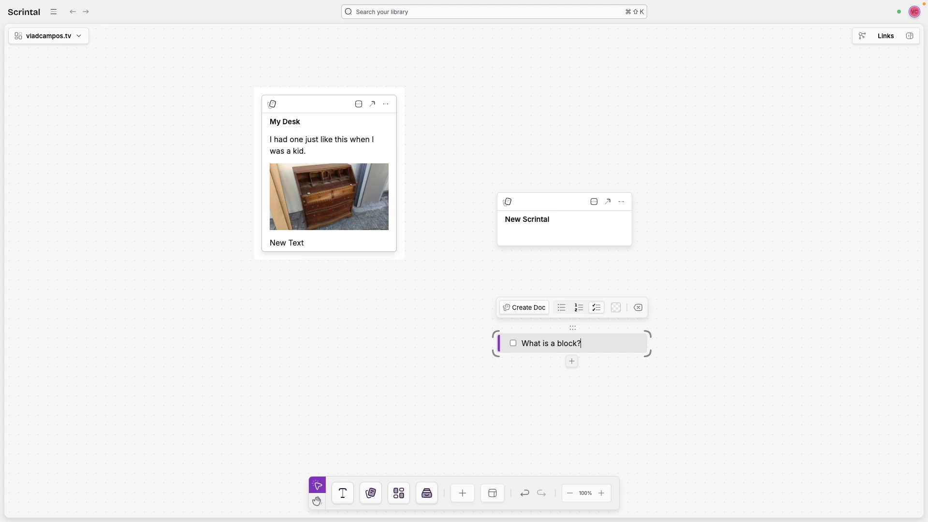
click(441, 353)
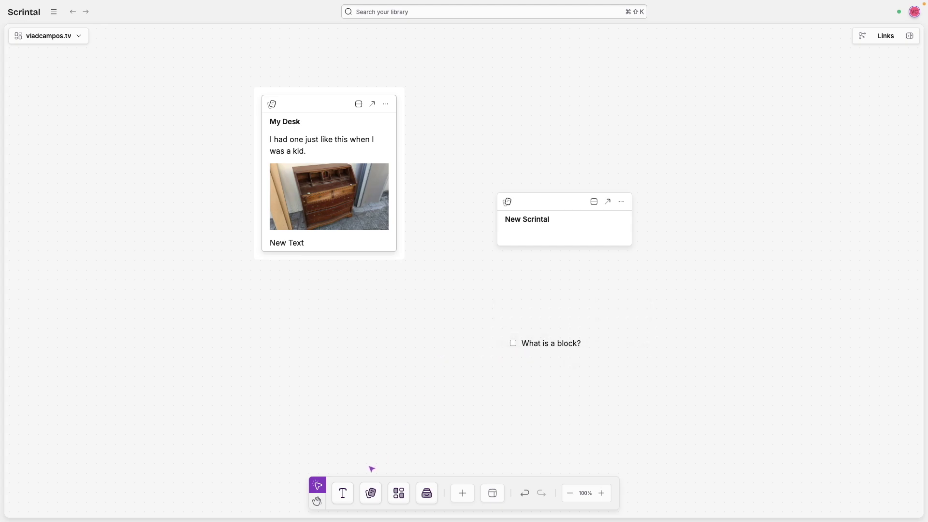
click(462, 494)
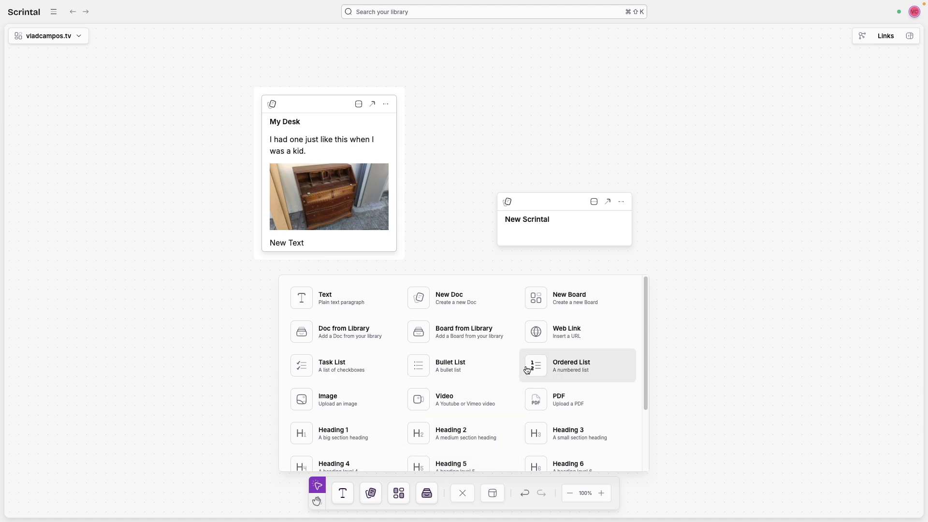
- Add a Web Link card for vladcampos.com and group it beneath the to-do item
click(535, 333)
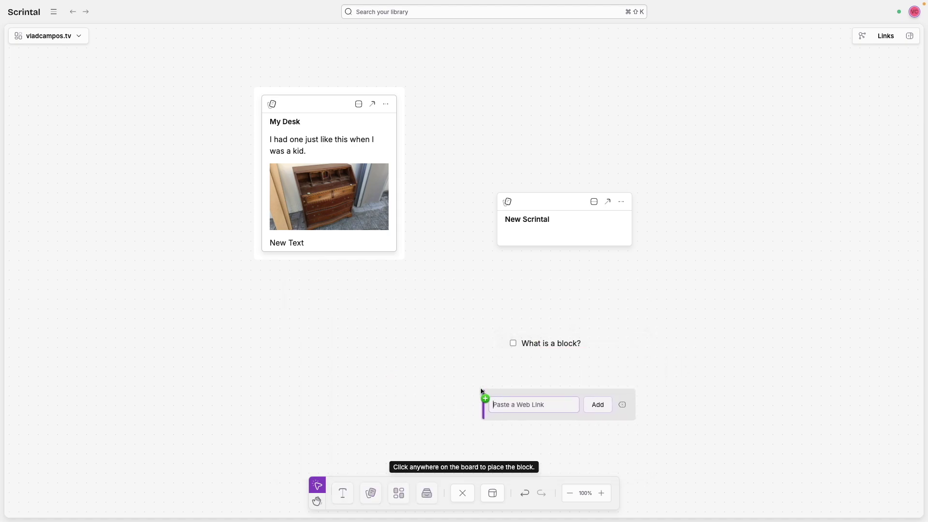
click(498, 397)
text(vl)
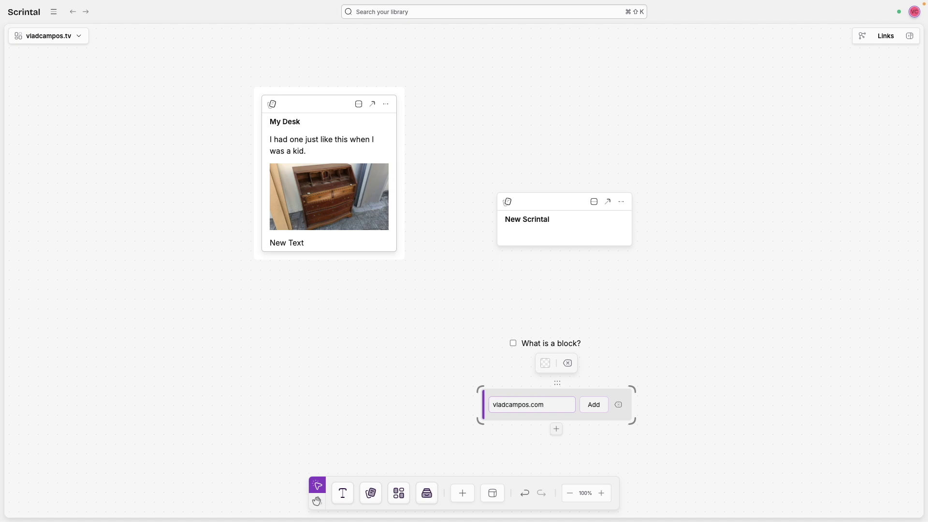
text(adcampos.com)
click(585, 408)
drag(585, 409, 570, 358)
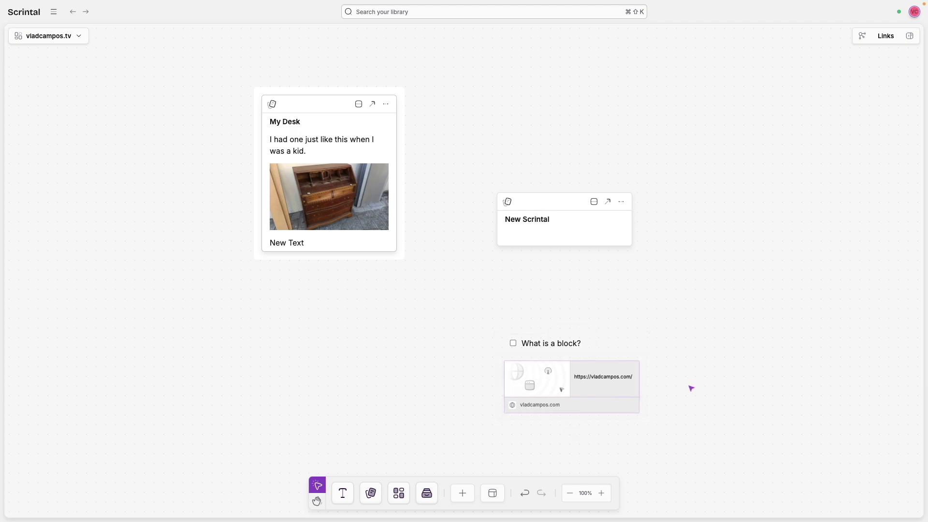
drag(494, 325, 676, 438)
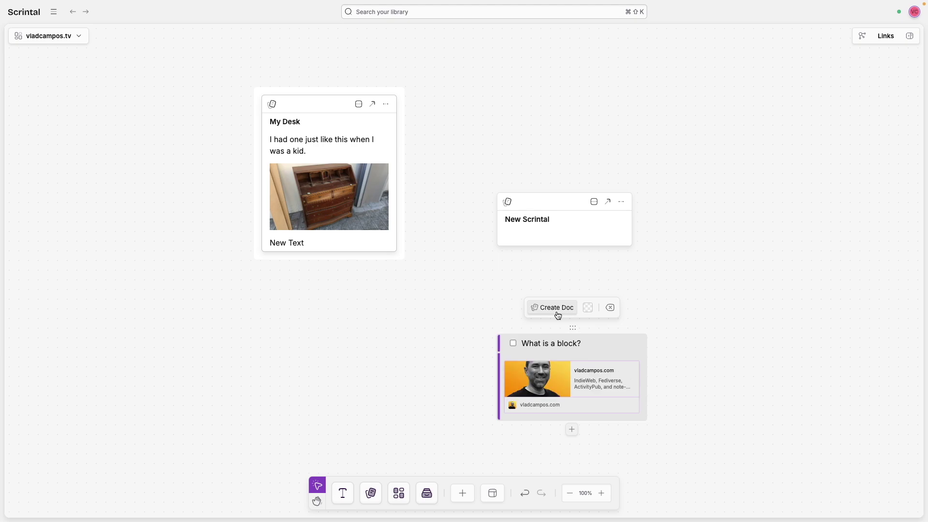
- Add an empty block from the canvas menu, browse its / commands, then cancel it
click(442, 309)
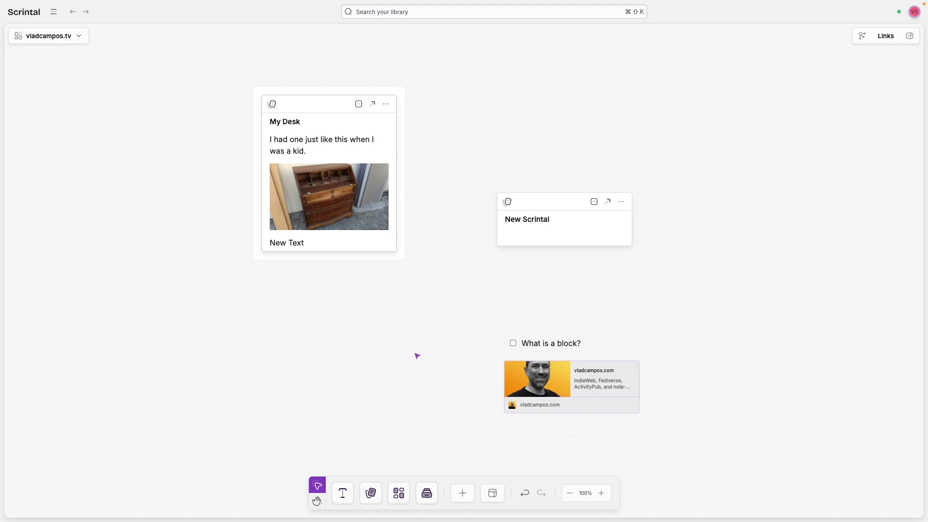
right_click(380, 322)
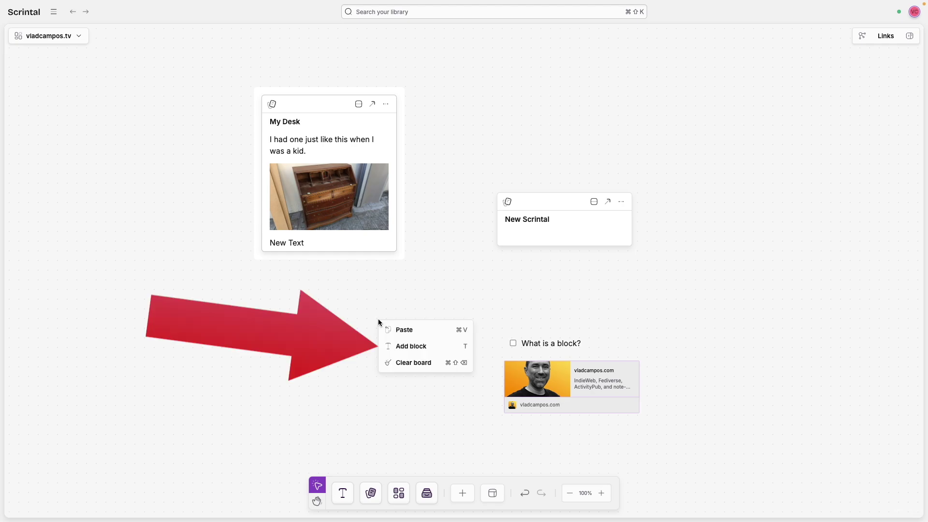
click(421, 347)
text(/)
scroll(438, 389, down, 5)
scroll(449, 415, up, 5)
scroll(449, 417, up, 2)
scroll(449, 417, down, 4)
scroll(449, 417, up, 4)
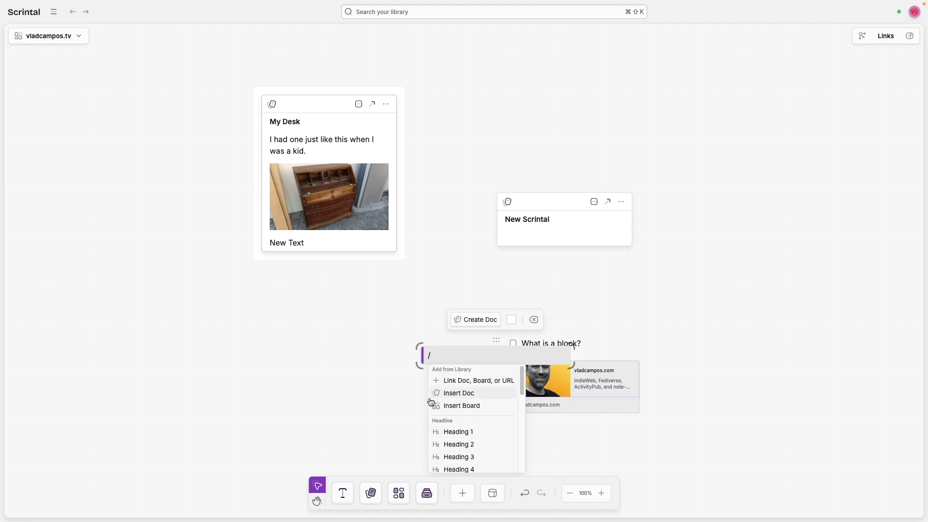
key(Escape)
key(Escape)
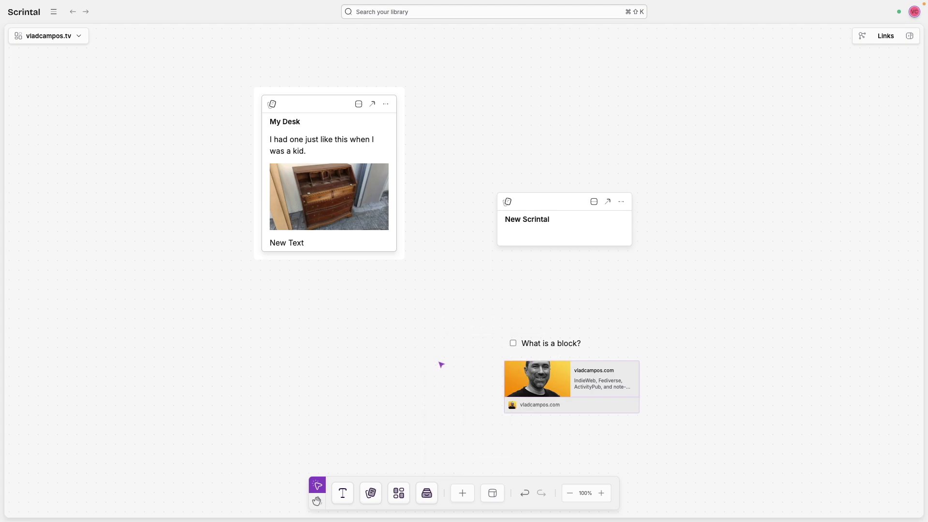
- Open the / command menu inside the New Scrintal card and browse heading options
click(559, 237)
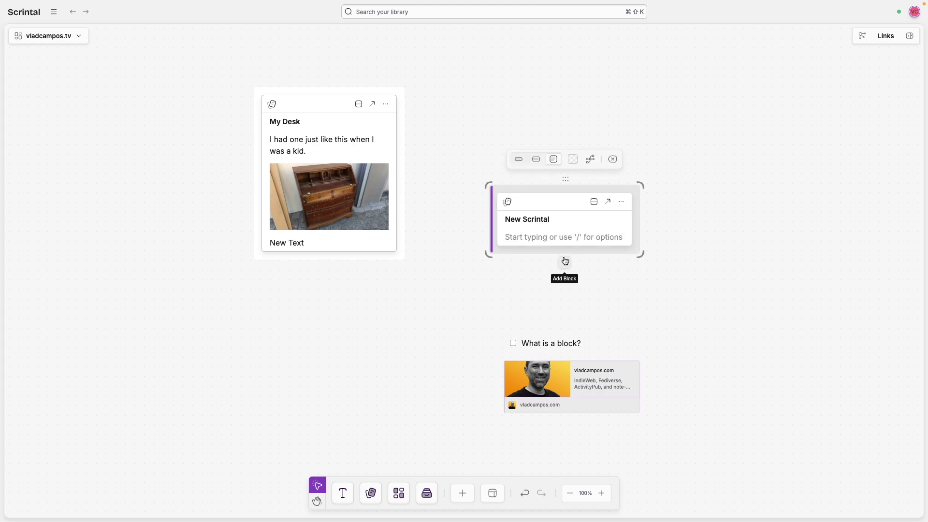
text(/)
scroll(557, 288, down, 3)
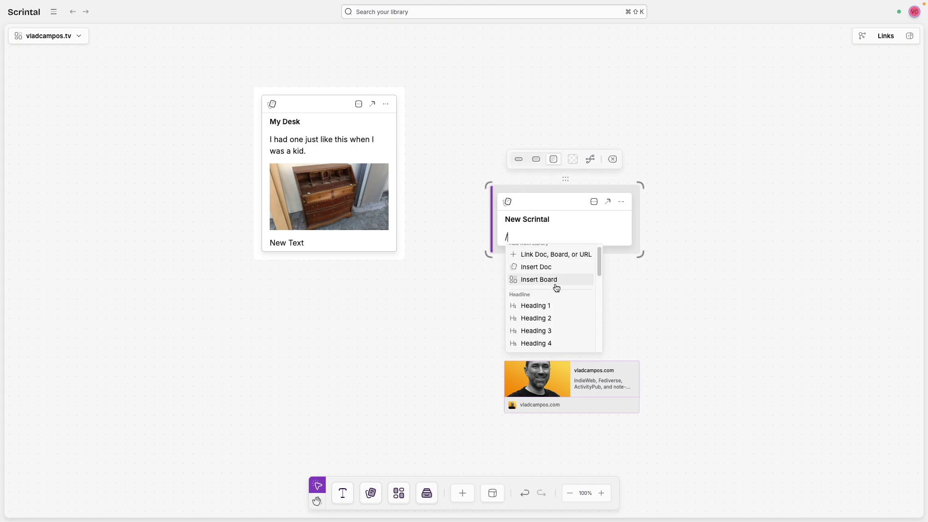
scroll(557, 288, up, 2)
scroll(557, 288, down, 10)
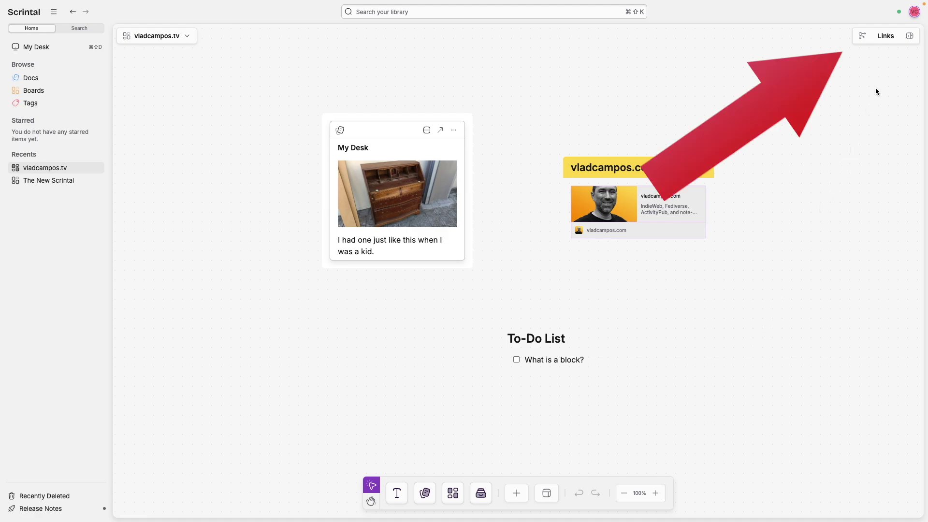
- Expand the board's Links, Backlinks and Boards lists, then open The New Scrintal board
click(892, 36)
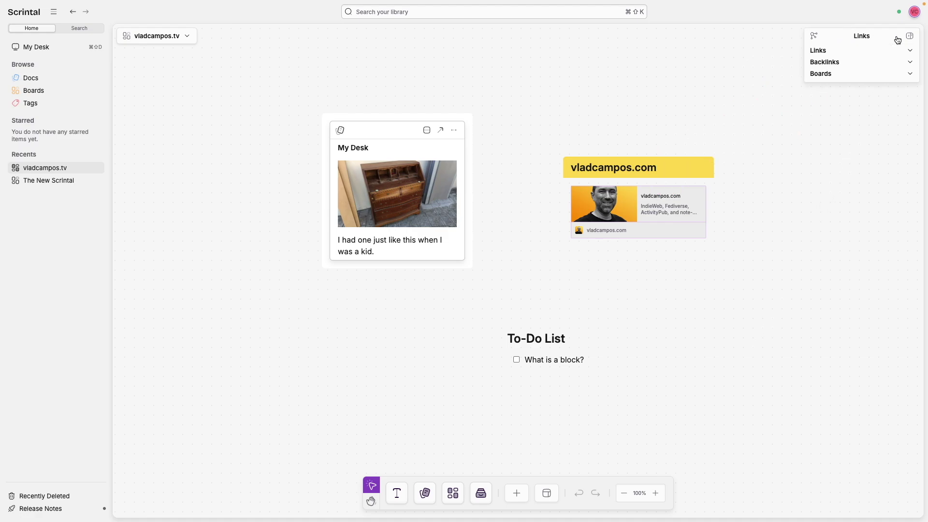
click(912, 51)
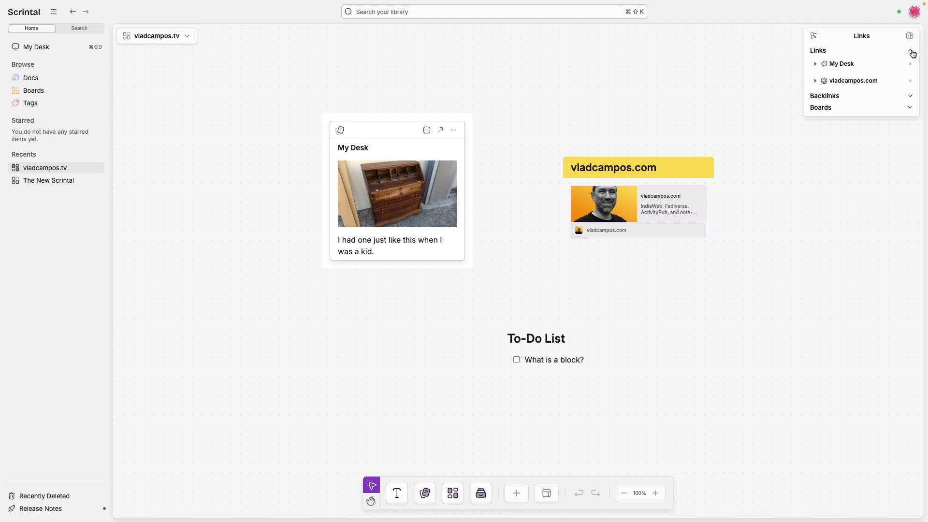
click(911, 95)
click(912, 122)
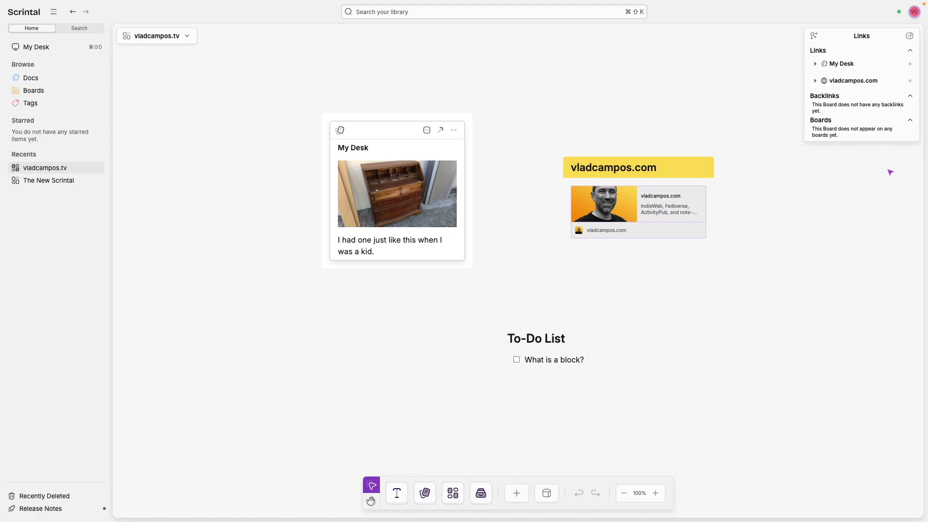
click(73, 181)
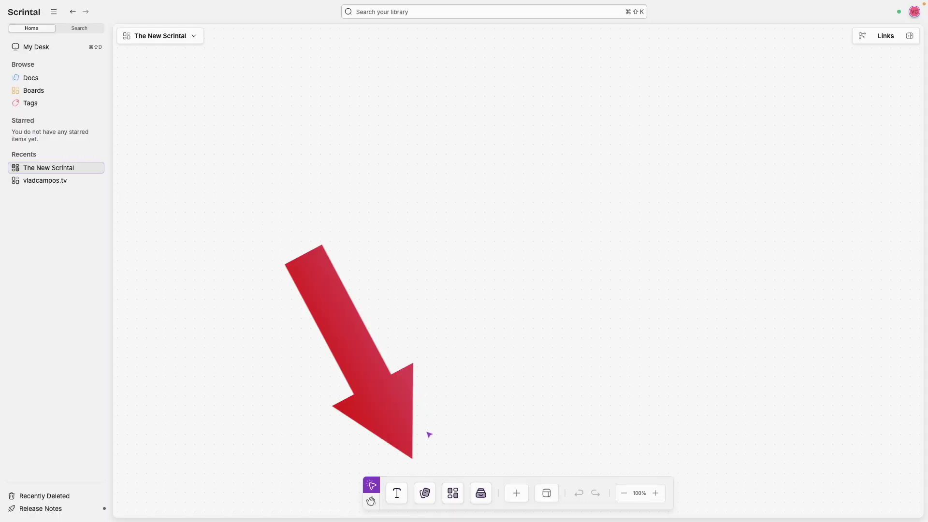
- Place a card titled 'Embedding' and embed the My Desk doc via / Insert Doc
click(425, 493)
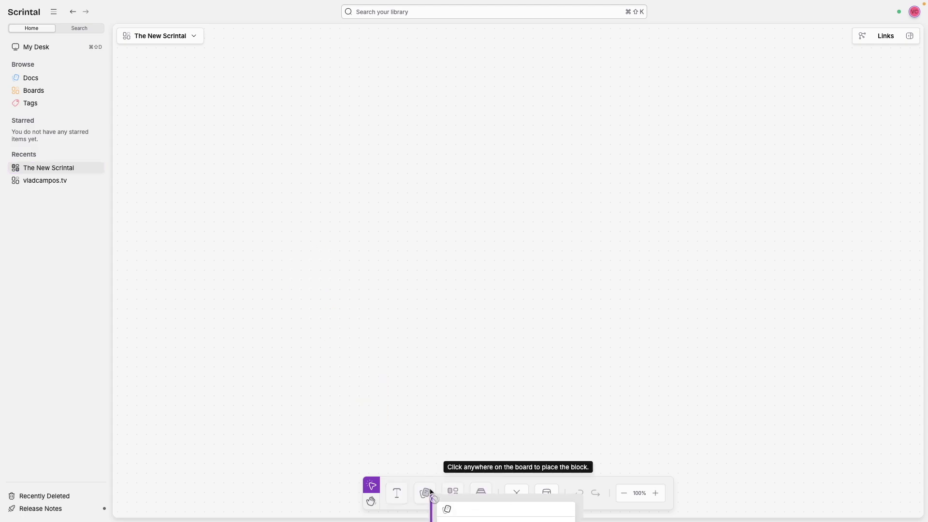
click(411, 147)
click(437, 178)
text(Embedding)
key(Return)
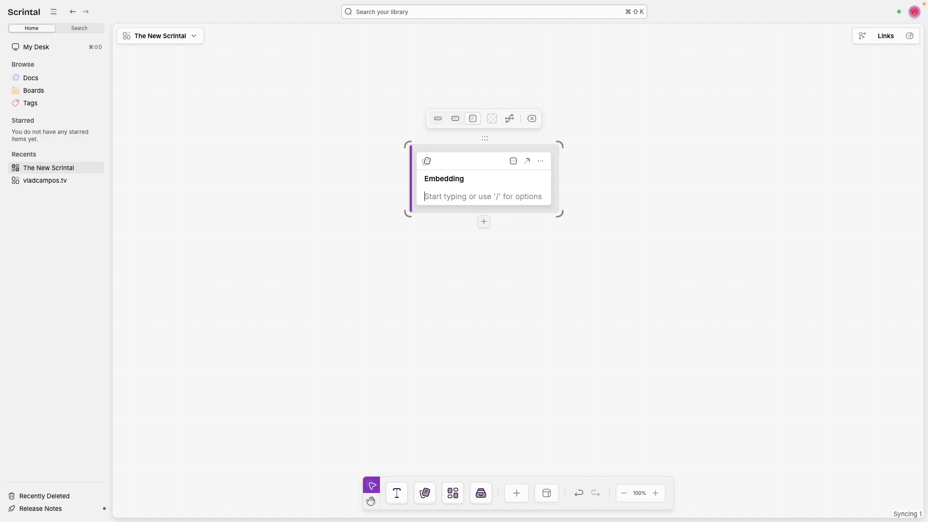
text(/)
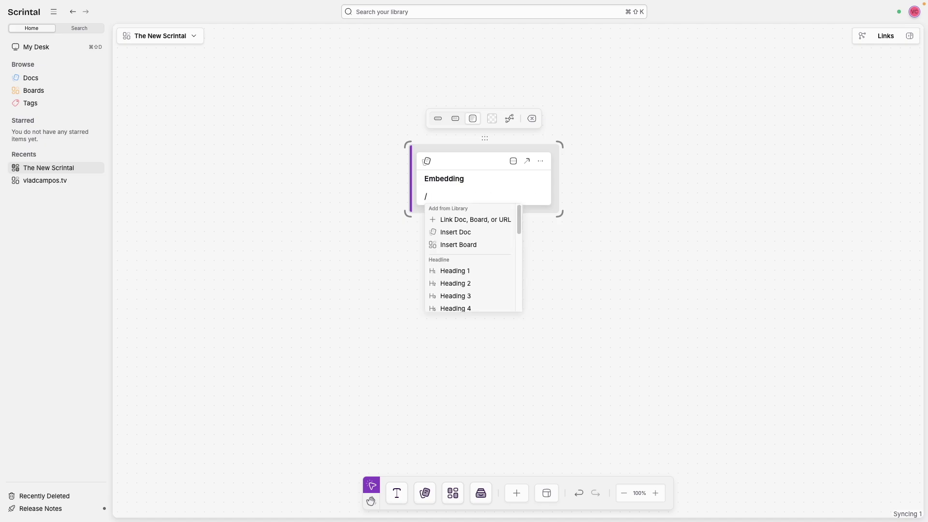
click(463, 233)
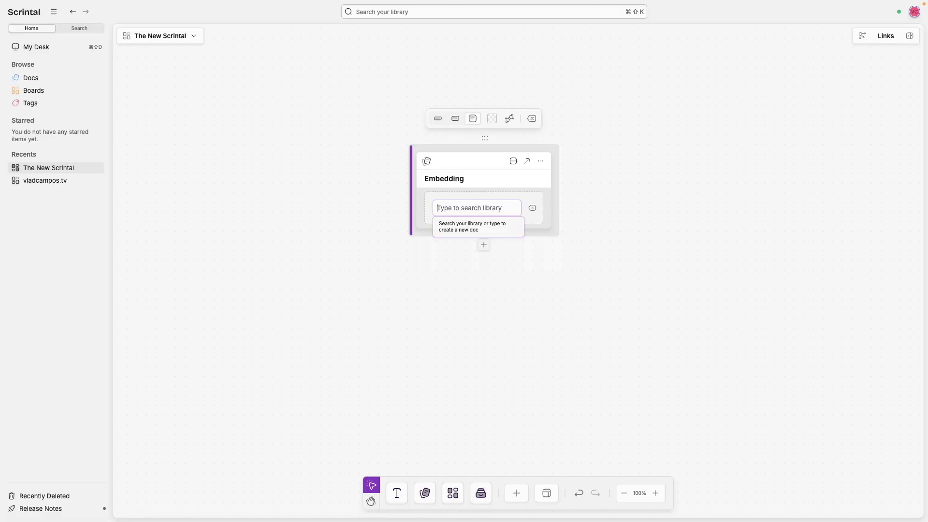
text(my)
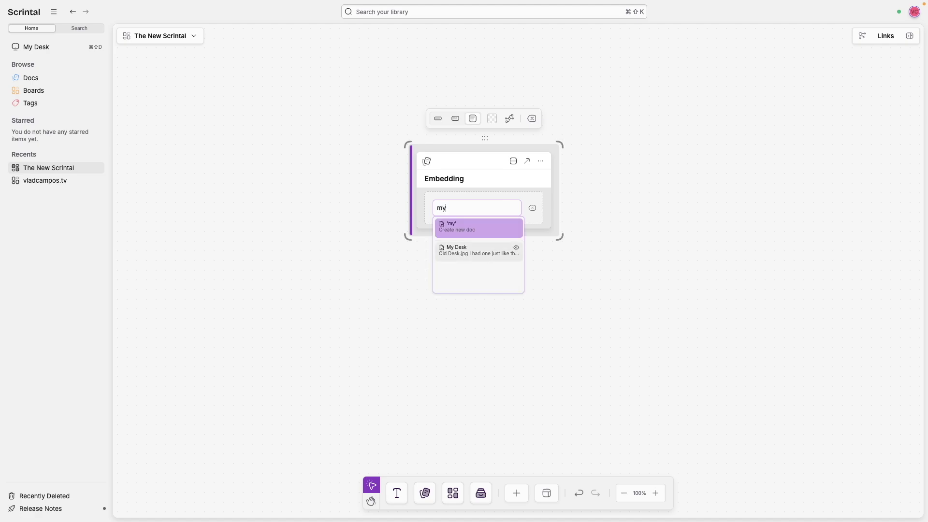
click(462, 252)
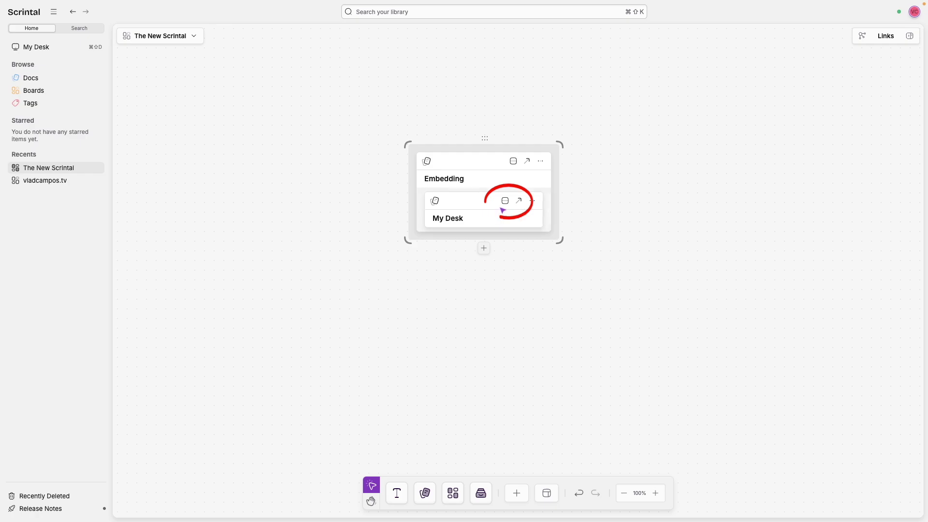
- Switch the My Desk embed to Snippet, then Full view, and return to vladcampos.tv
click(505, 204)
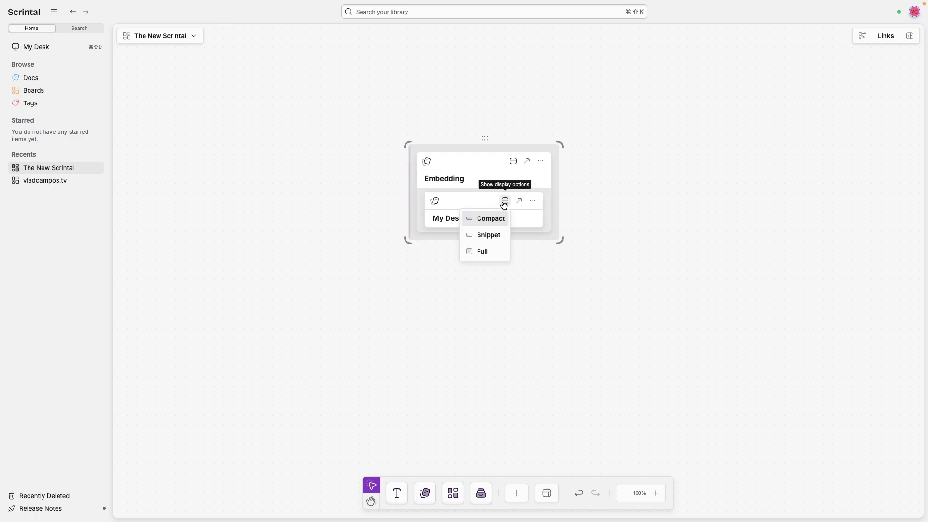
click(489, 236)
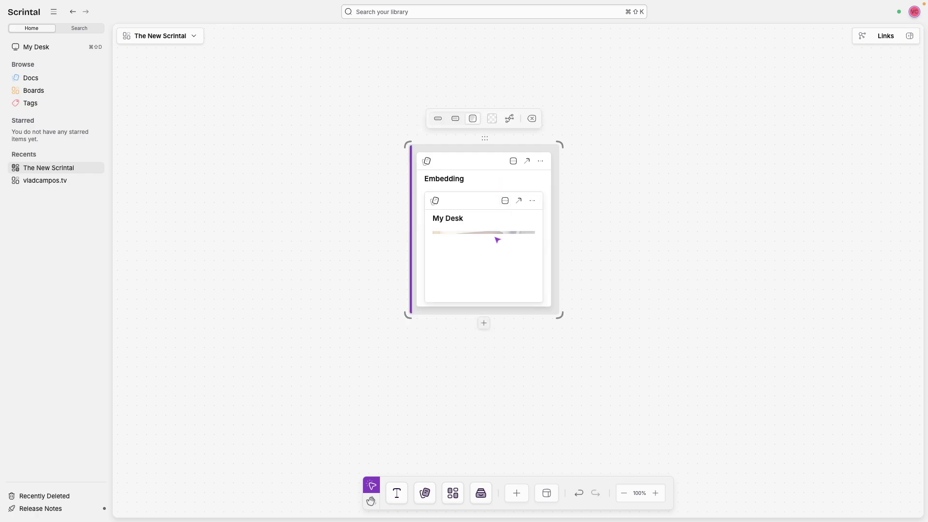
click(505, 201)
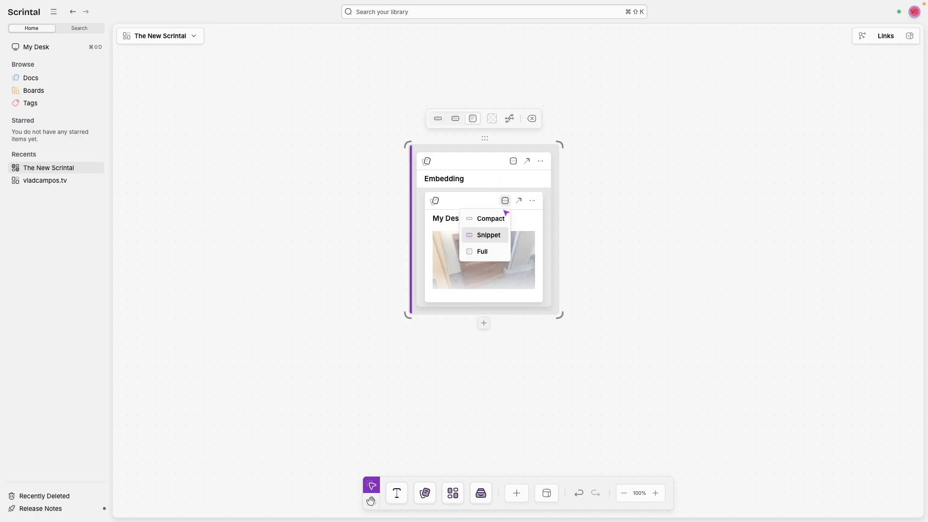
click(484, 252)
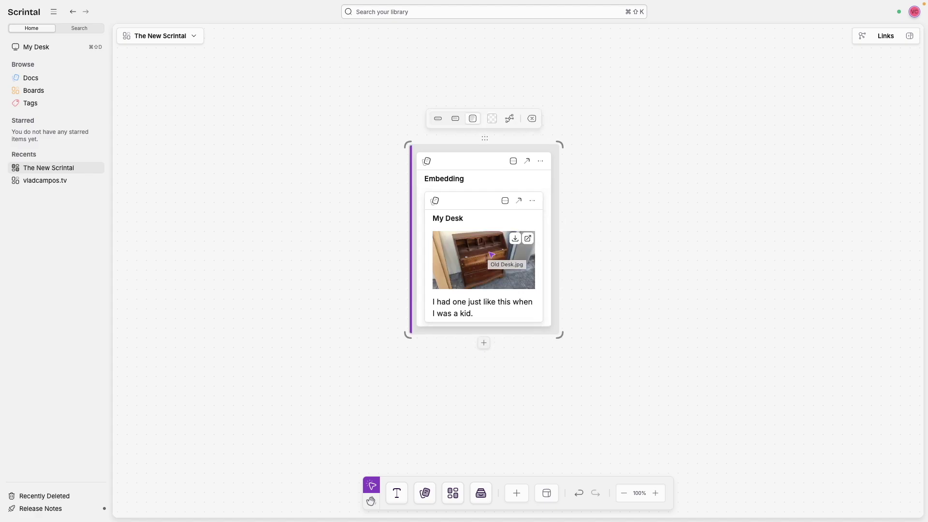
click(492, 255)
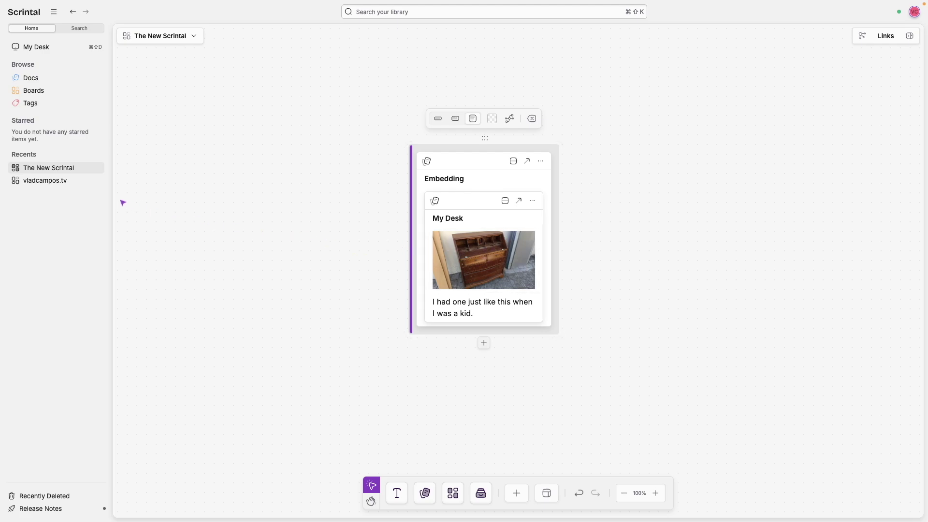
click(77, 181)
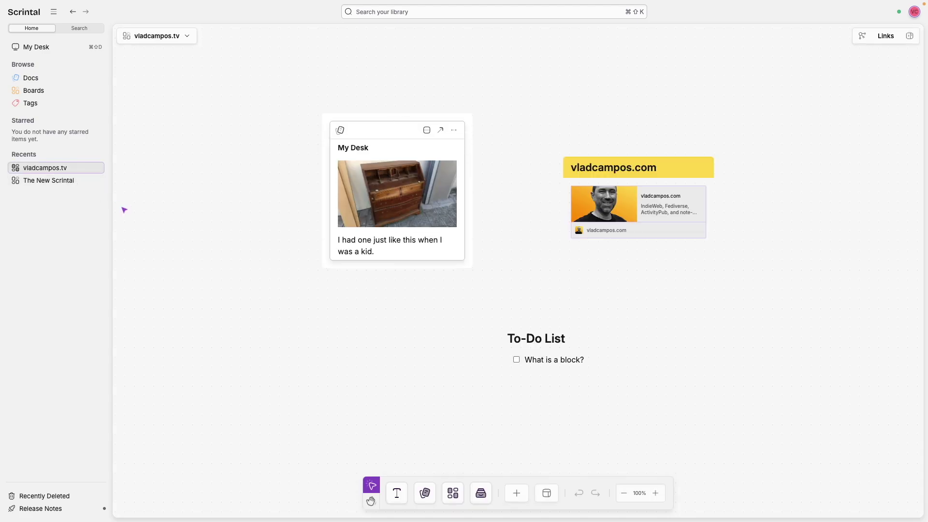
- Append 'So cool.' to the My Desk caption, then confirm the edit on The New Scrintal's embed
click(381, 253)
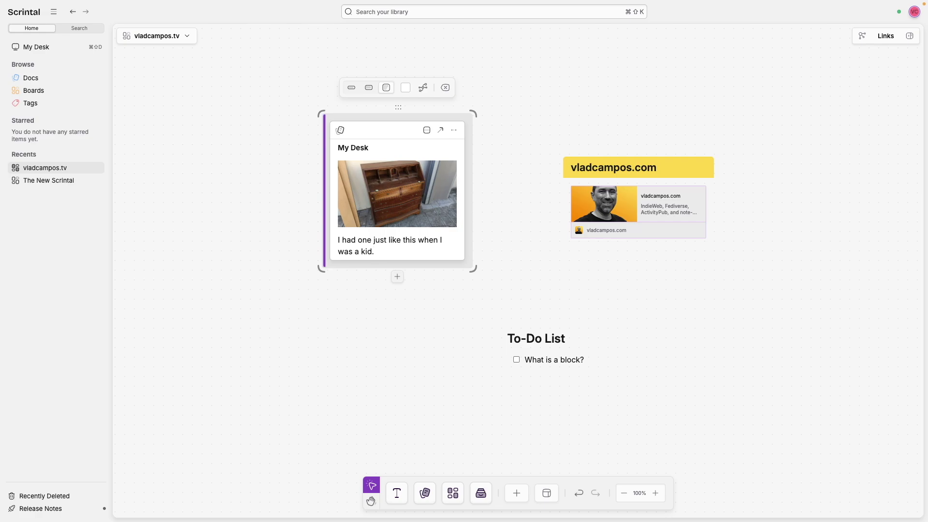
text(So cool.)
click(300, 260)
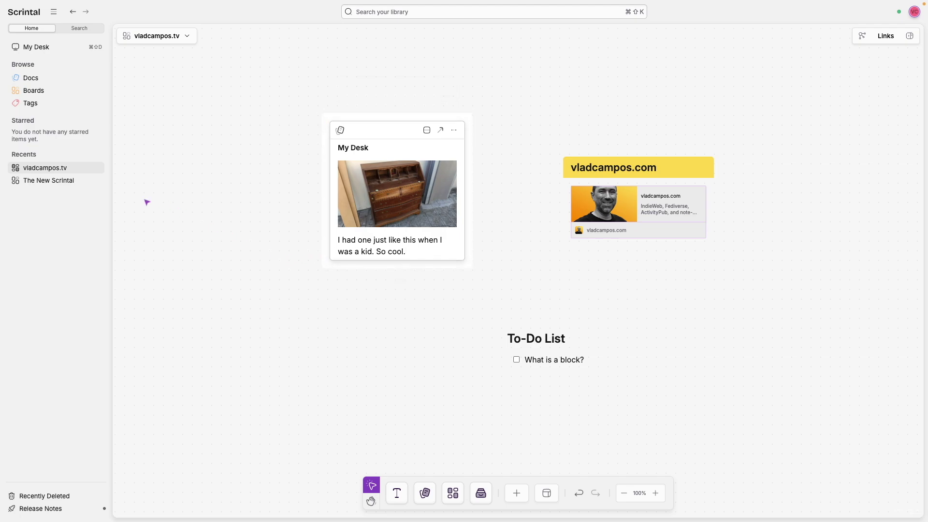
click(79, 187)
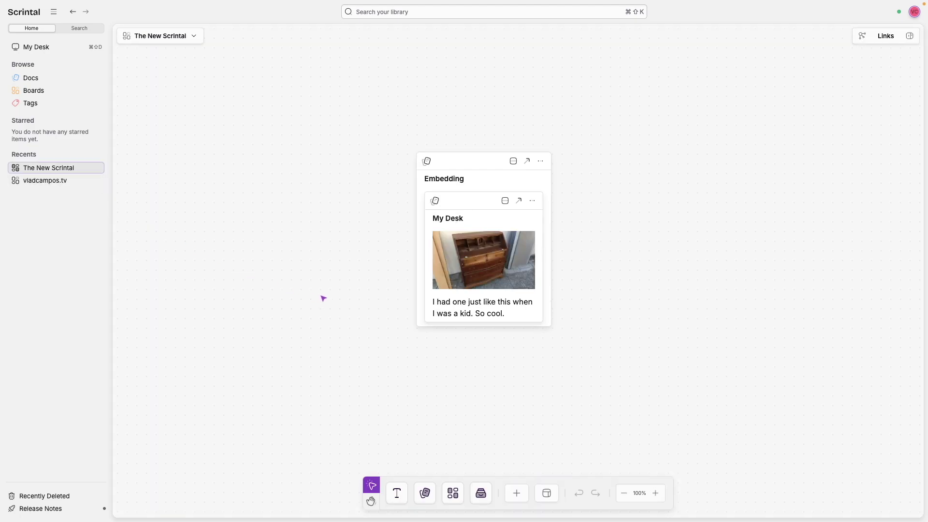